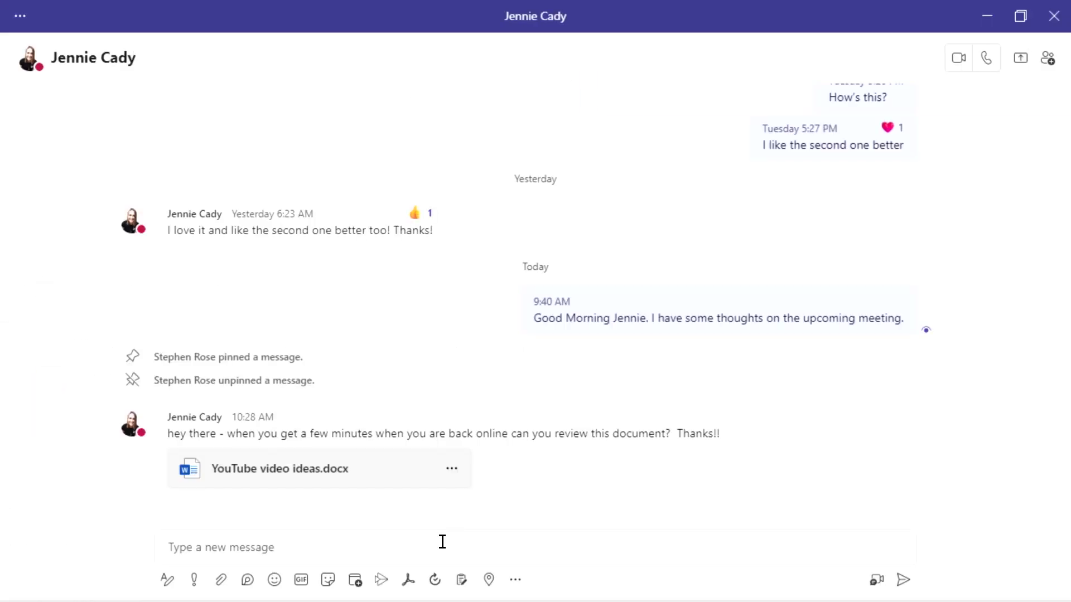
Like the 10:28 document-review message and mark it as unread
mouse_move(598, 462)
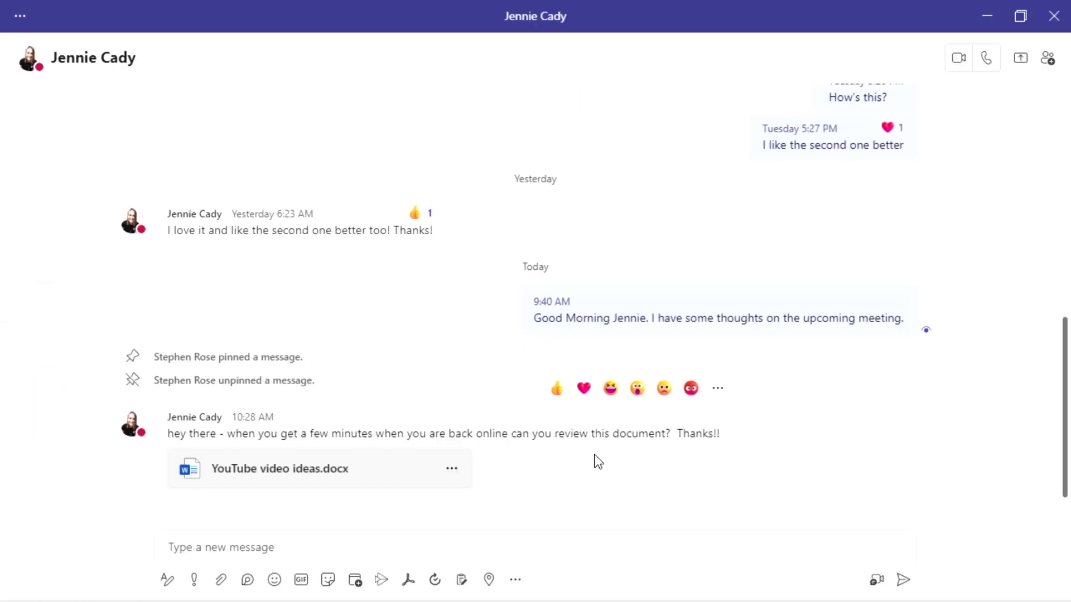
click(557, 391)
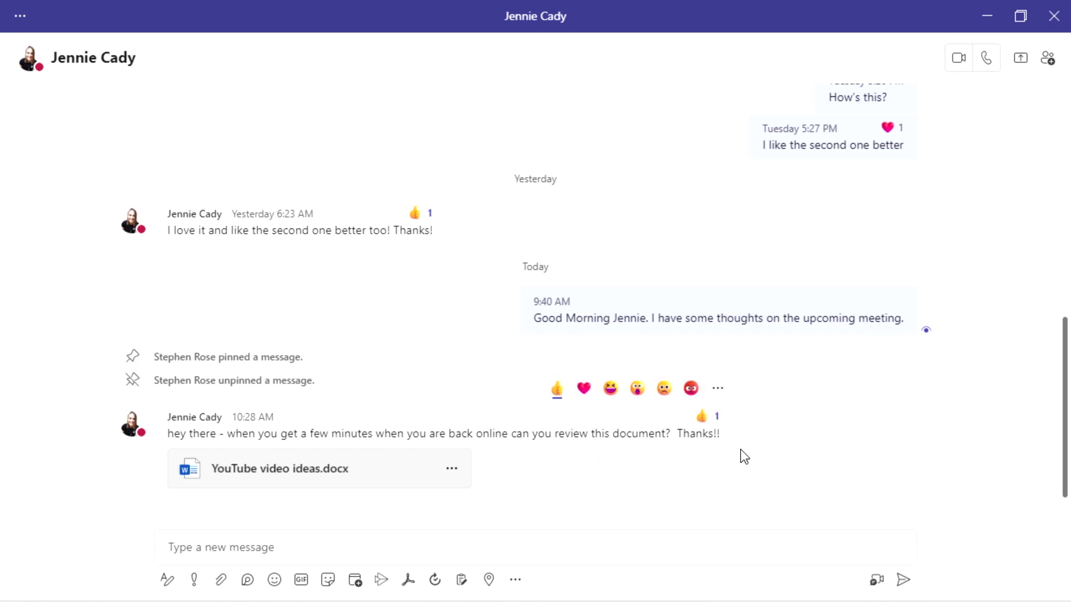
click(718, 391)
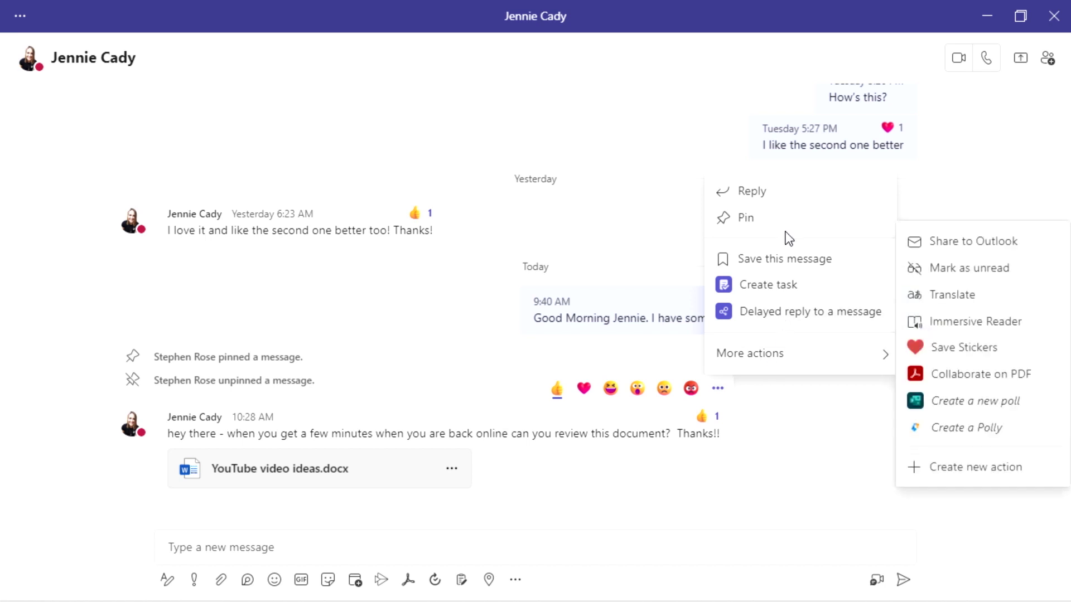
mouse_move(806, 370)
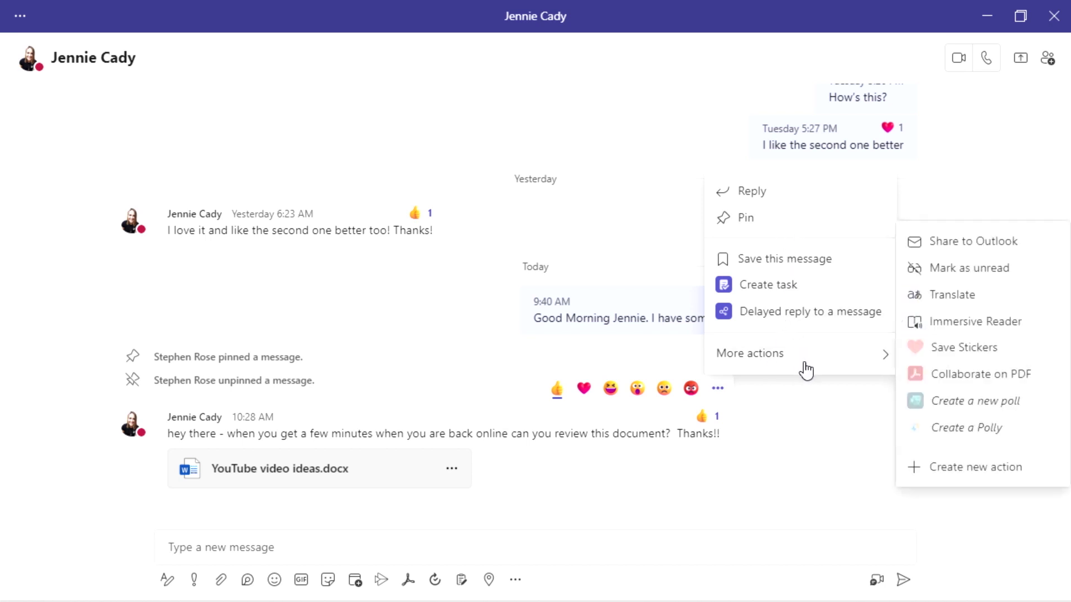
click(965, 268)
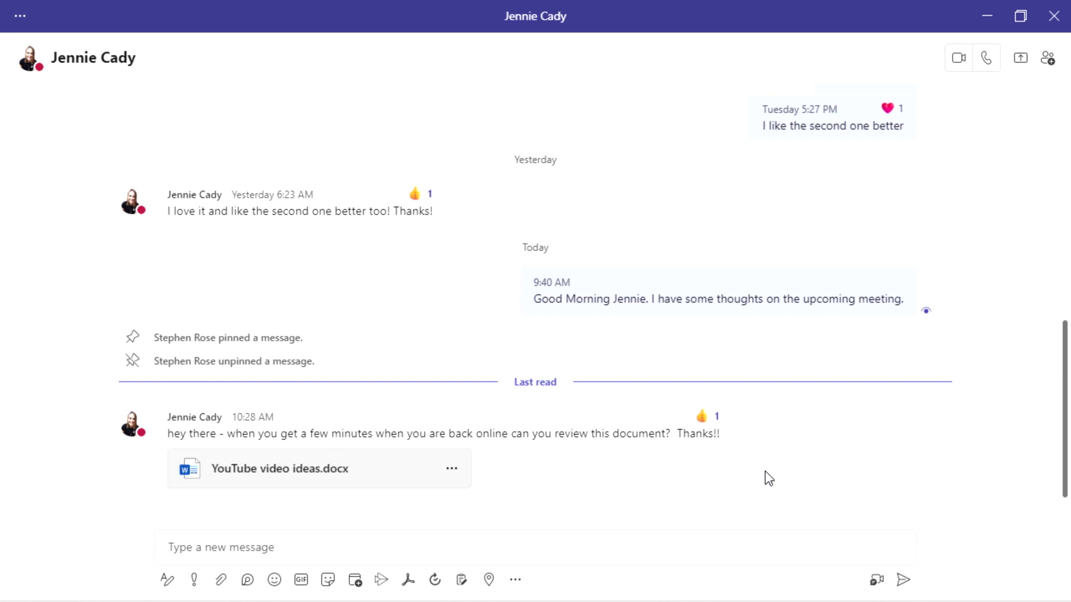
Share the 10:28 review-request message to Outlook as an email
mouse_move(698, 423)
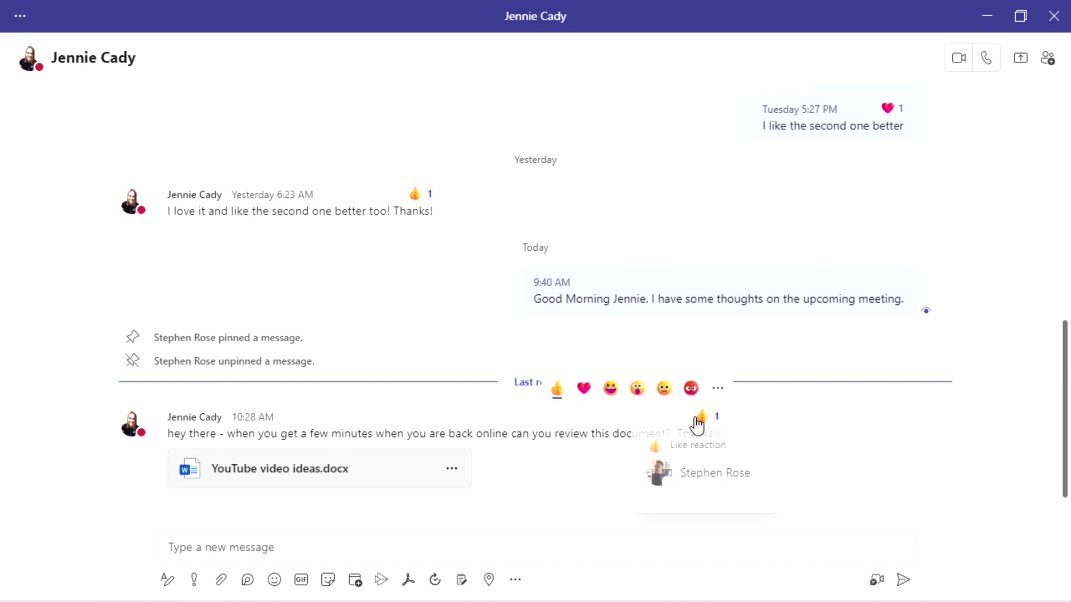
click(717, 393)
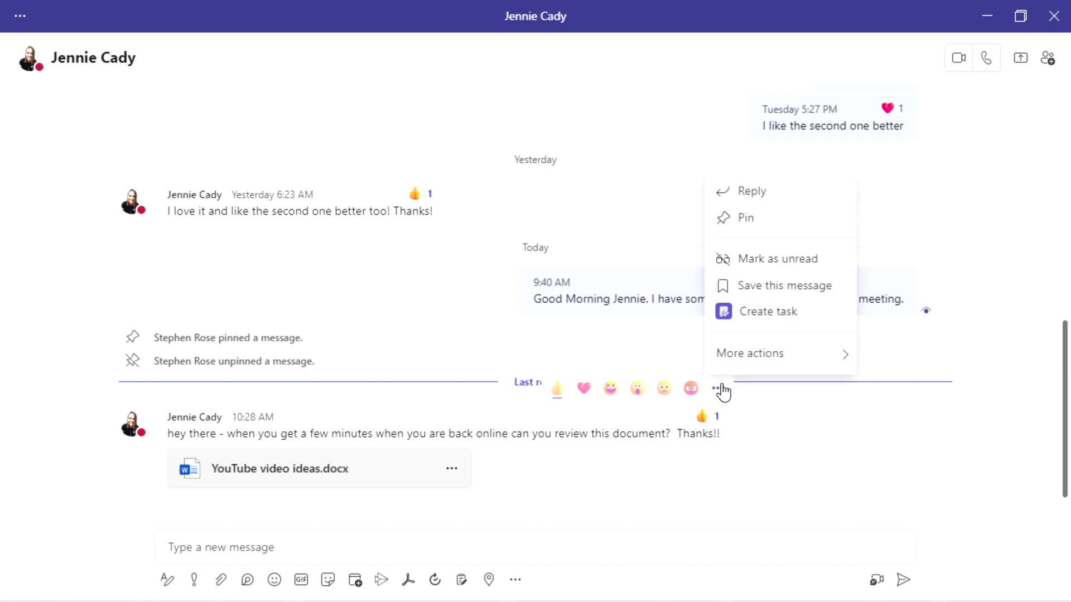
mouse_move(796, 356)
scroll(913, 277, down, 1)
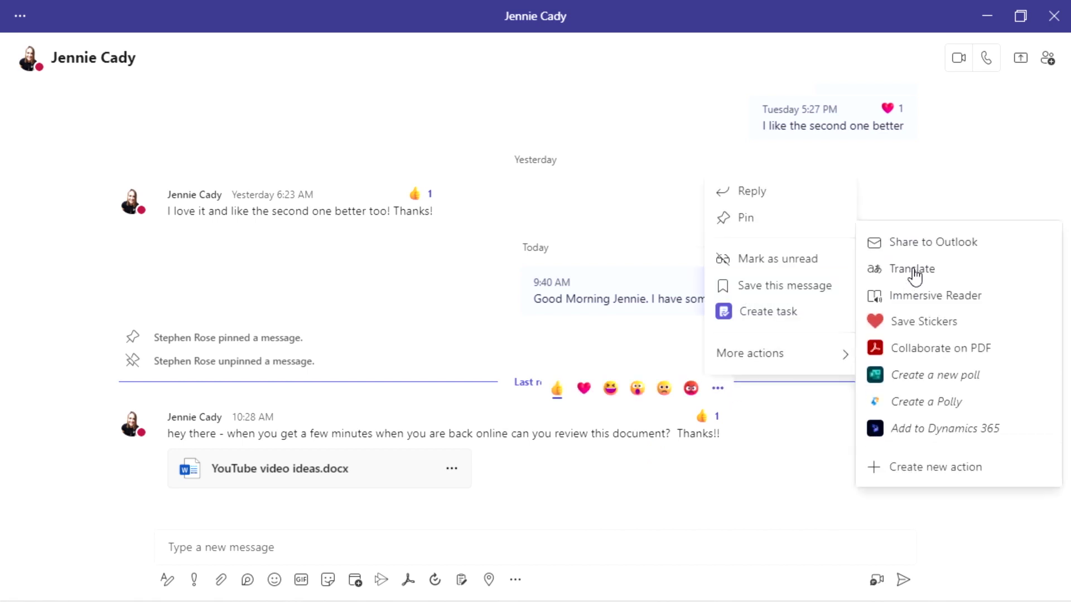
scroll(915, 276, up, 1)
click(915, 272)
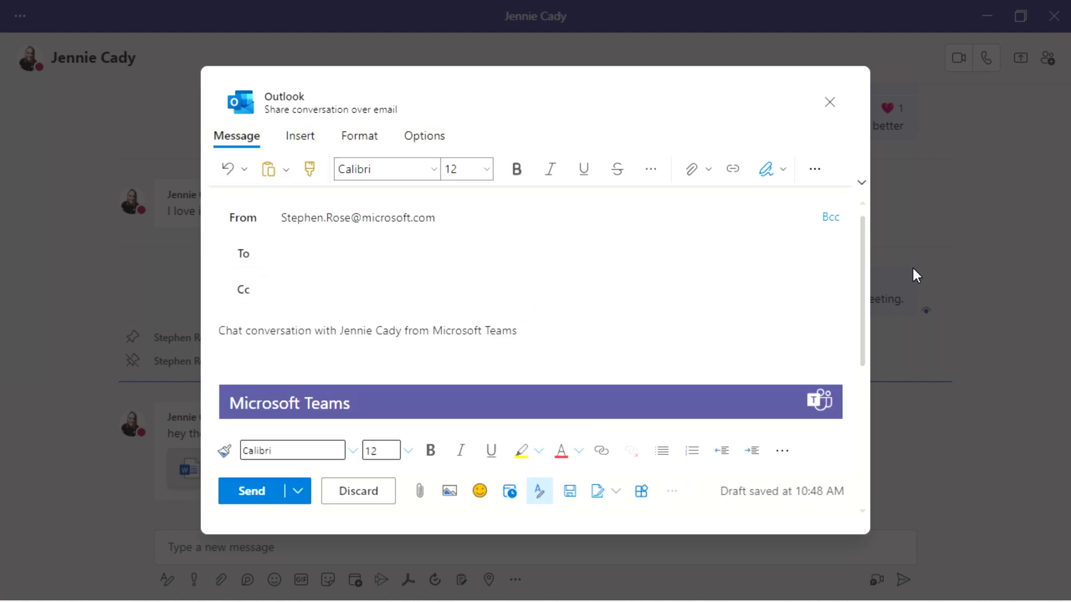
Address the email to your own account, add the note 'Make sure to follow-up before Monday', and send it
click(419, 252)
text(st)
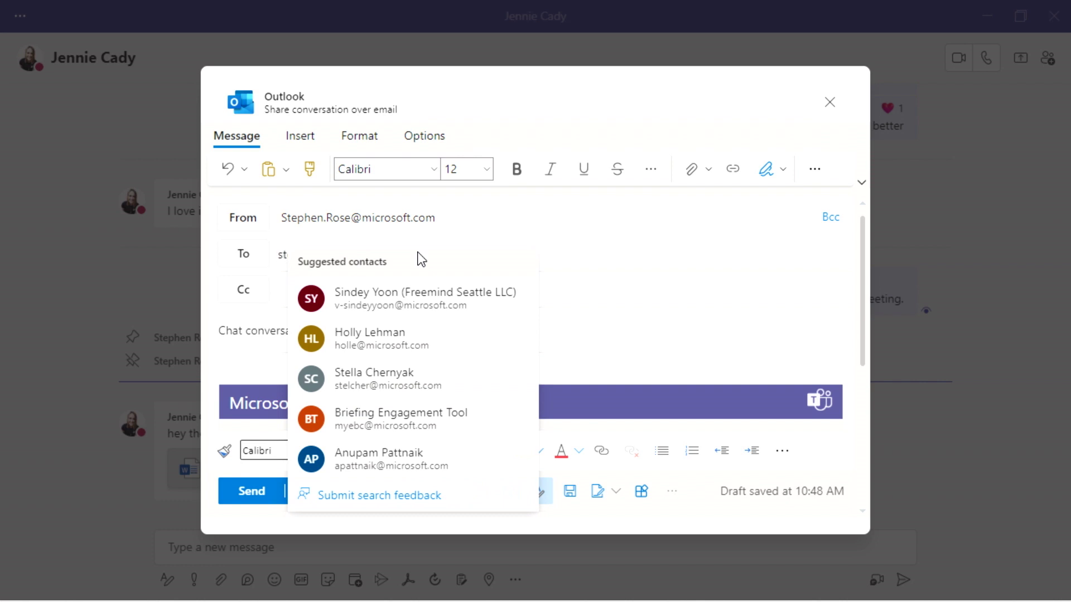
text(ephen)
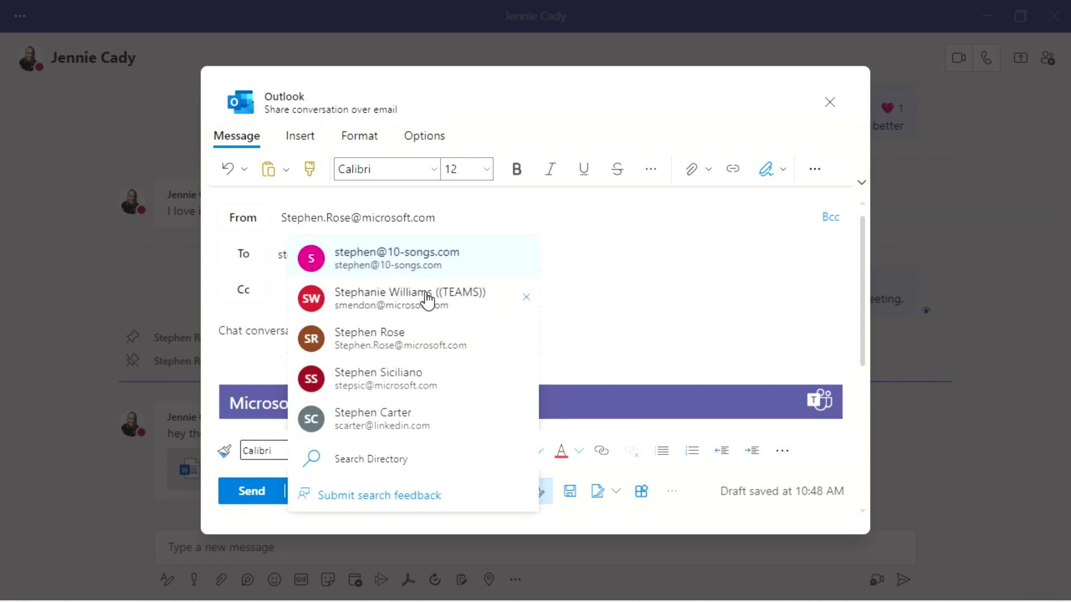
click(420, 341)
scroll(525, 336, down, 3)
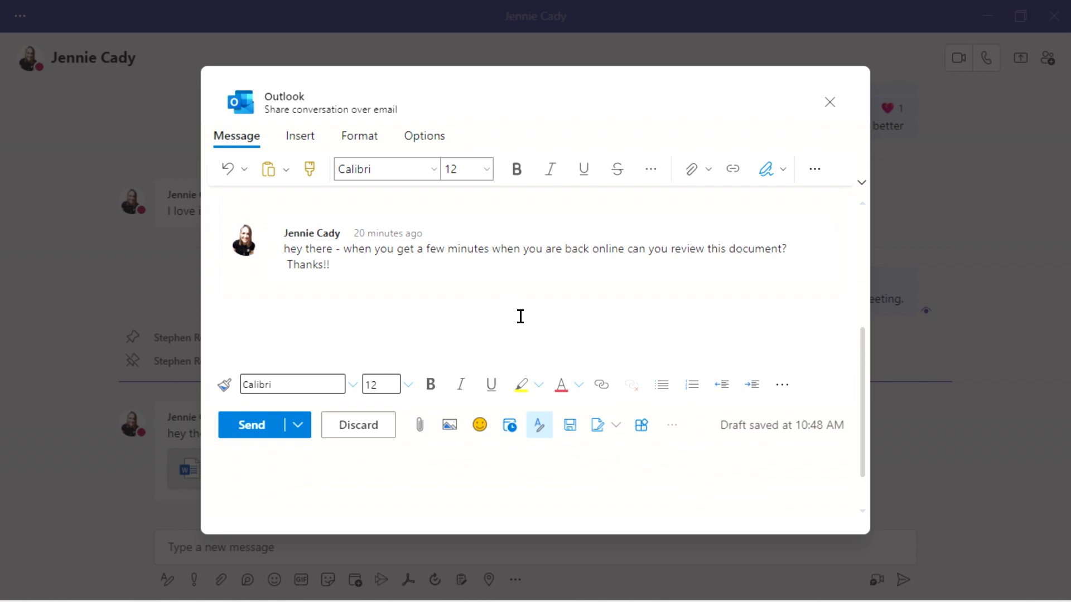
scroll(529, 346, up, 5)
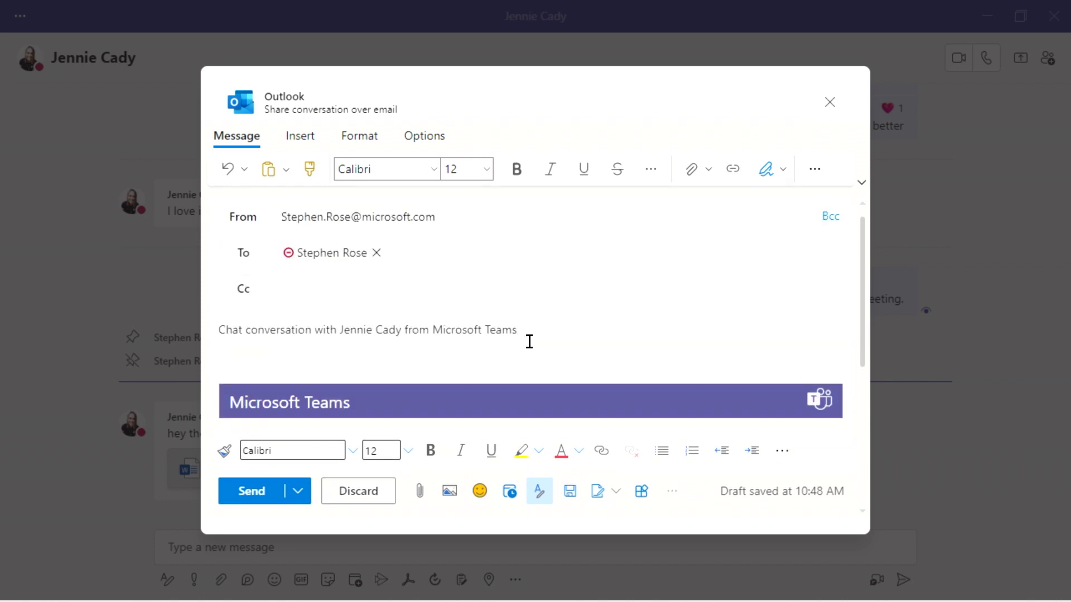
click(333, 366)
text(Make sure to follow-up before Monday)
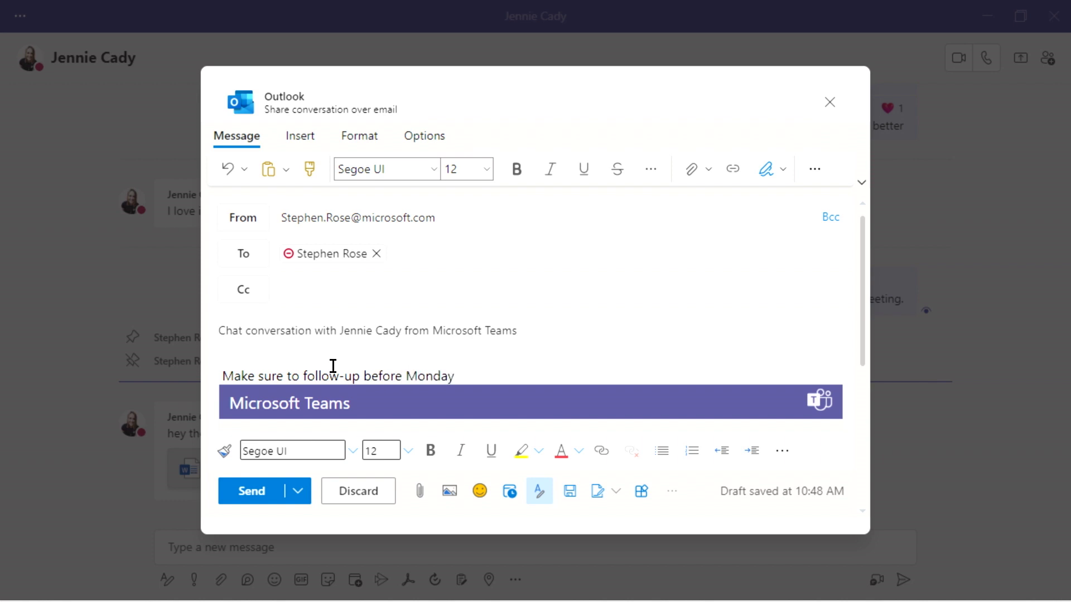
click(255, 501)
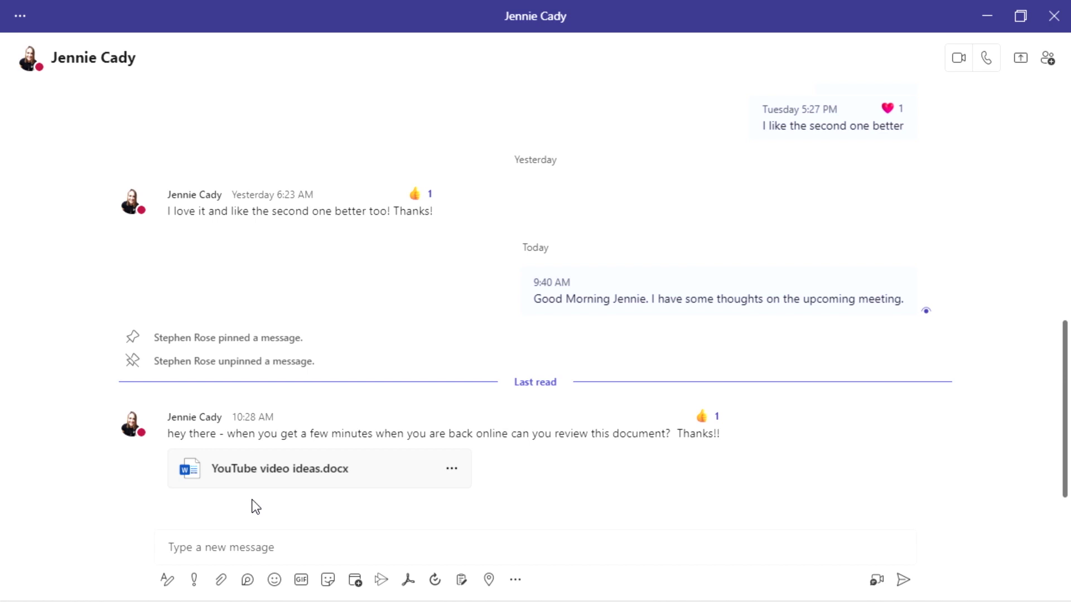
Create a task from the review-request message and place it in the This Week list
mouse_move(718, 406)
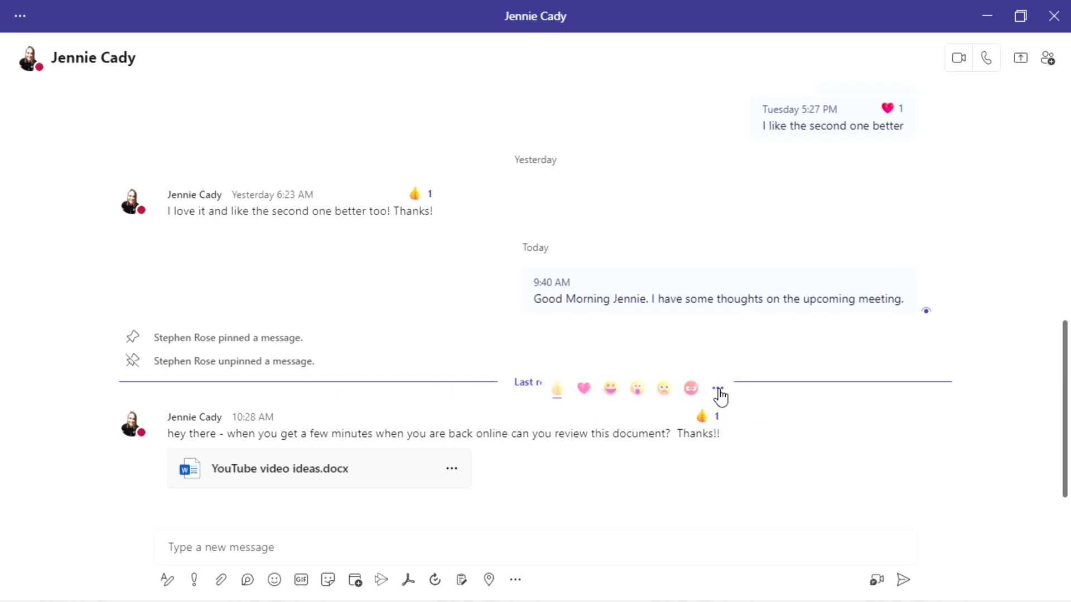
click(718, 389)
mouse_move(768, 352)
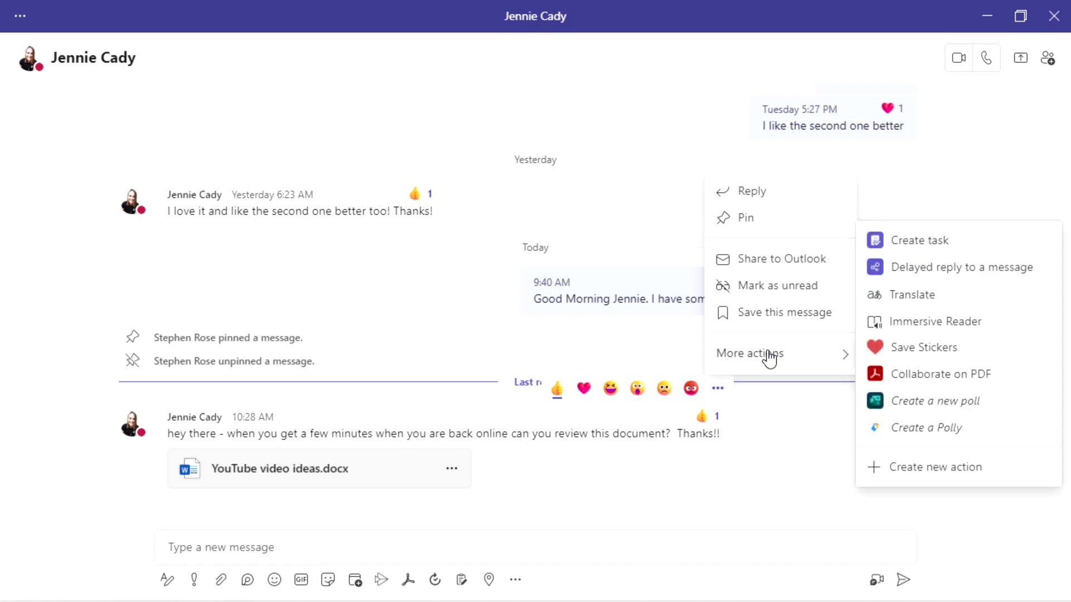
click(948, 246)
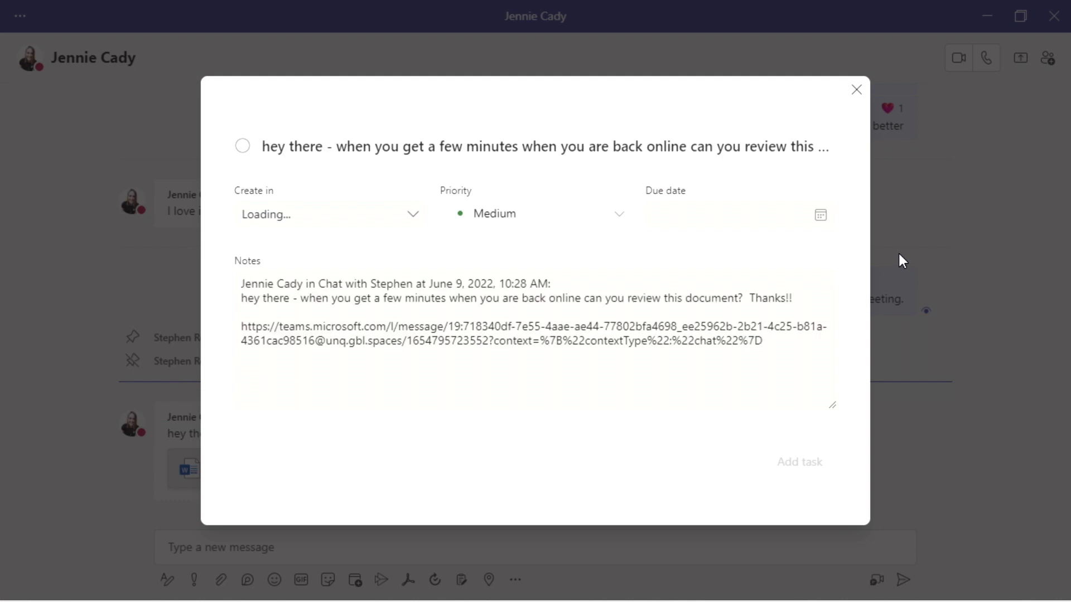
click(362, 229)
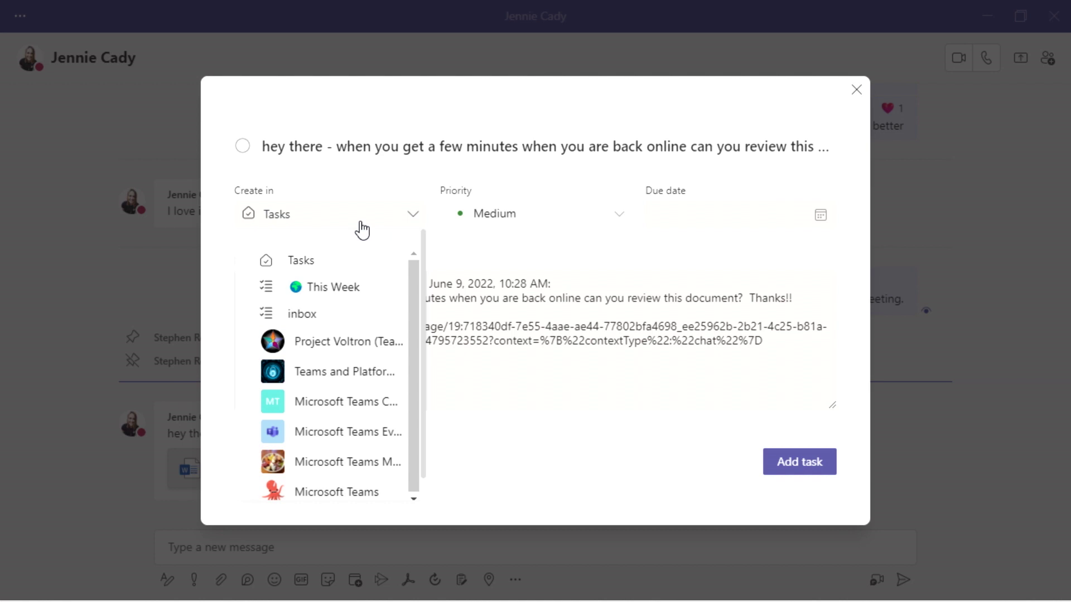
click(345, 288)
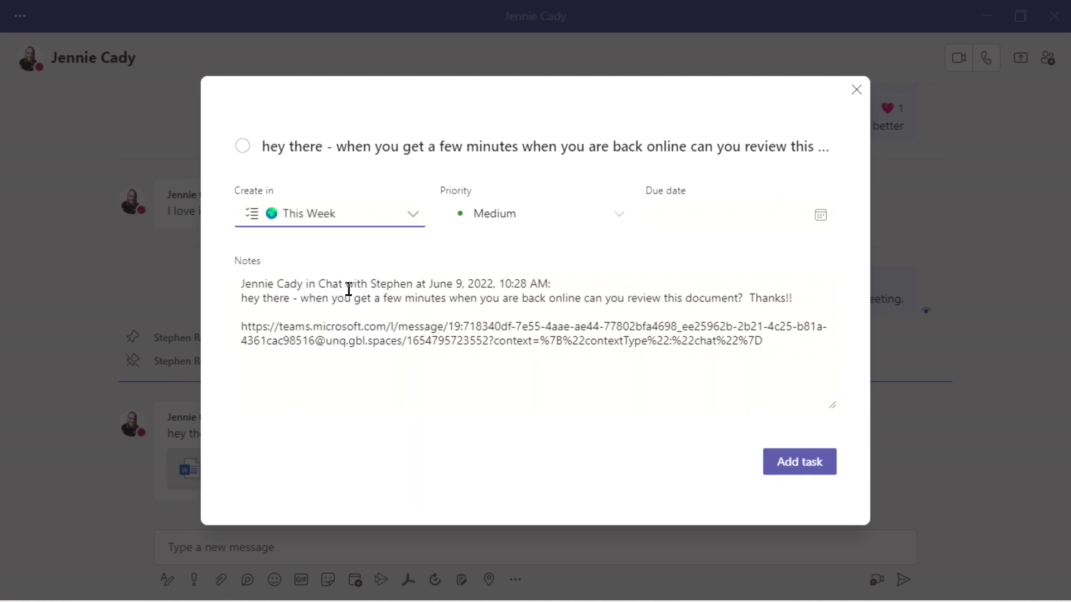
Mark the task Important, set its due date to Jun 10 2022, and add it
click(582, 229)
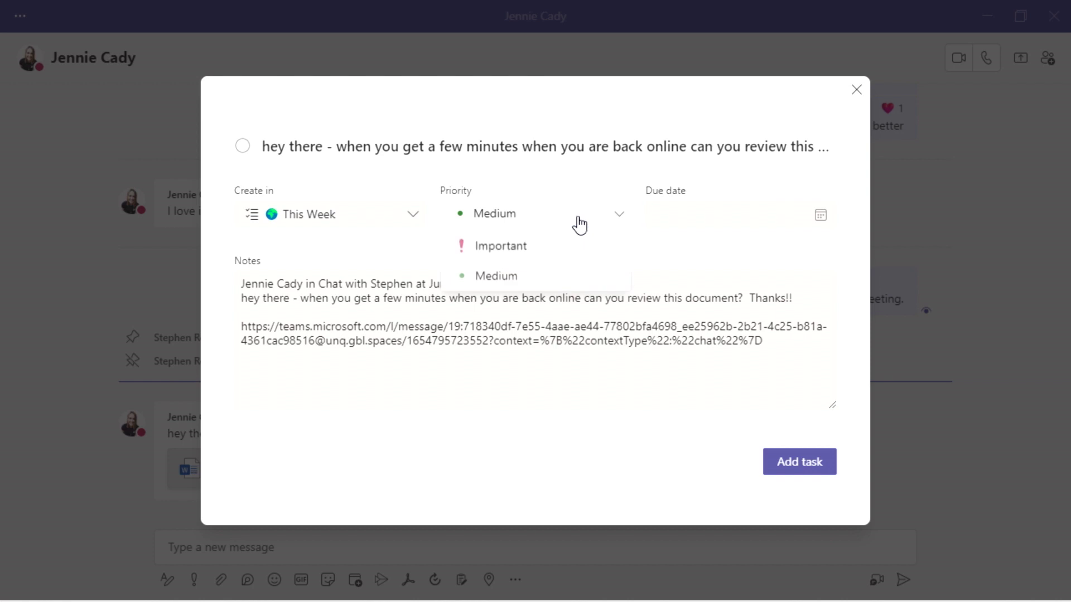
click(565, 250)
click(819, 218)
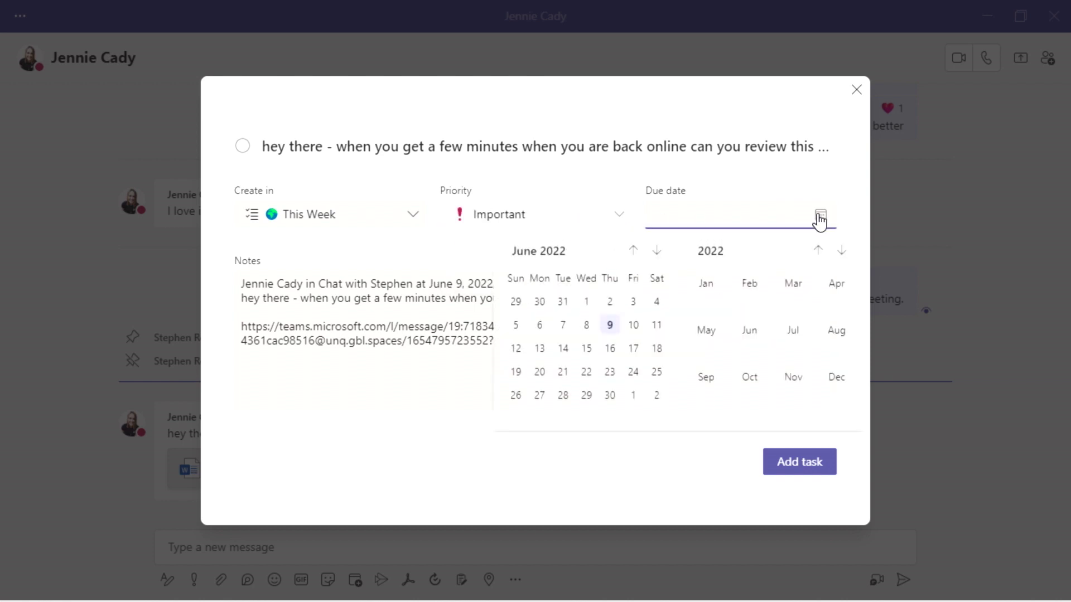
click(634, 327)
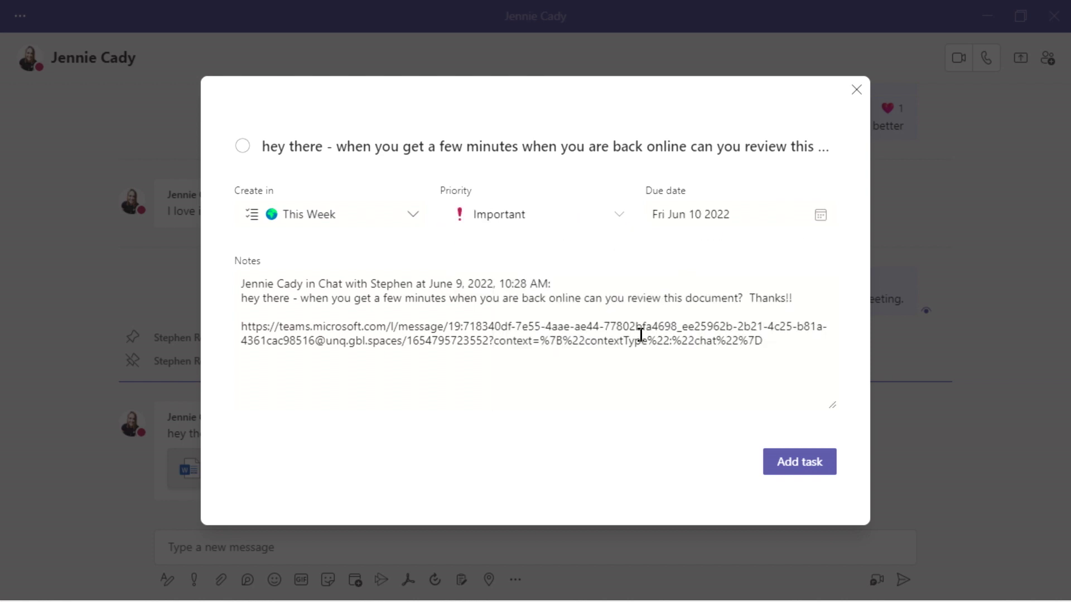
click(808, 467)
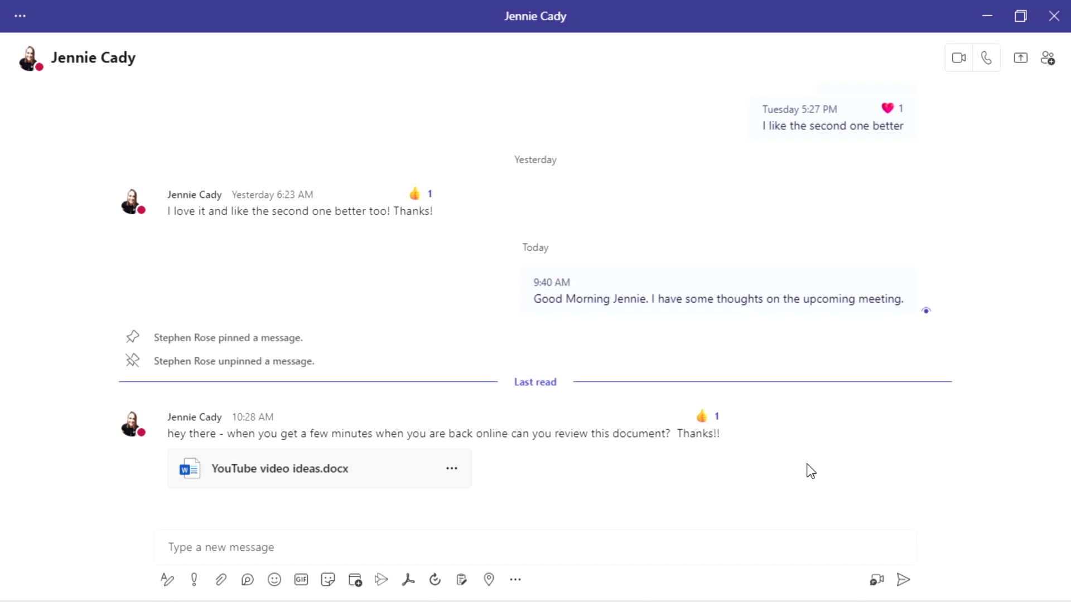
click(719, 389)
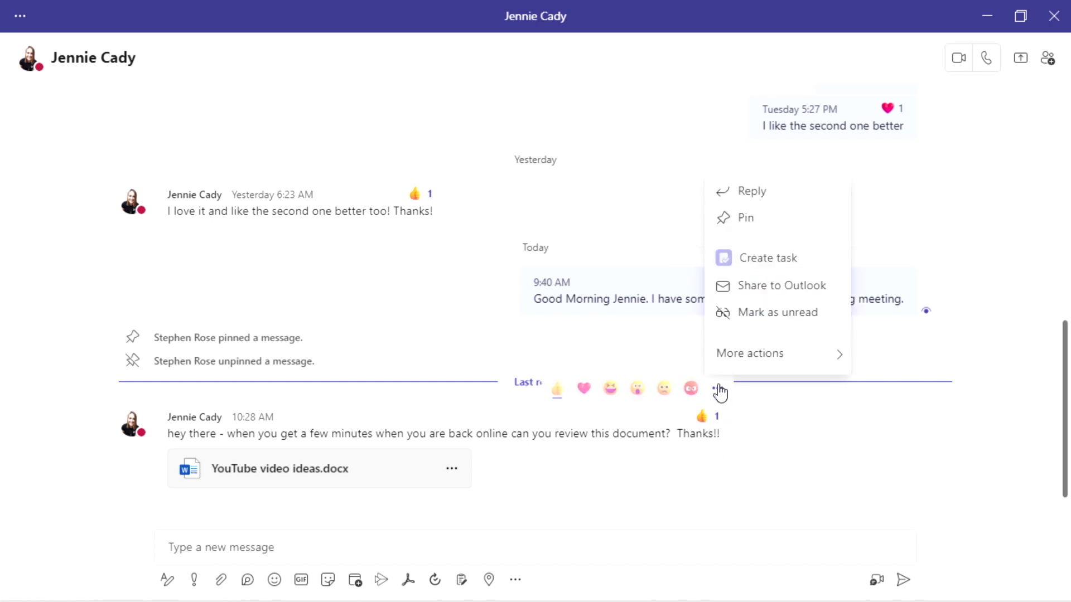
mouse_move(810, 357)
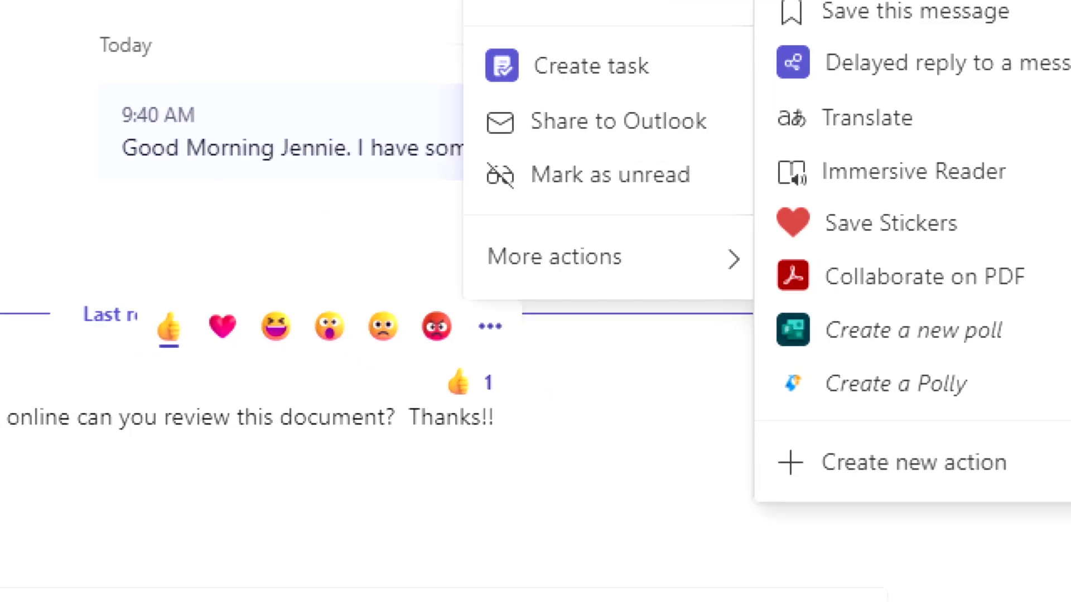
mouse_move(734, 266)
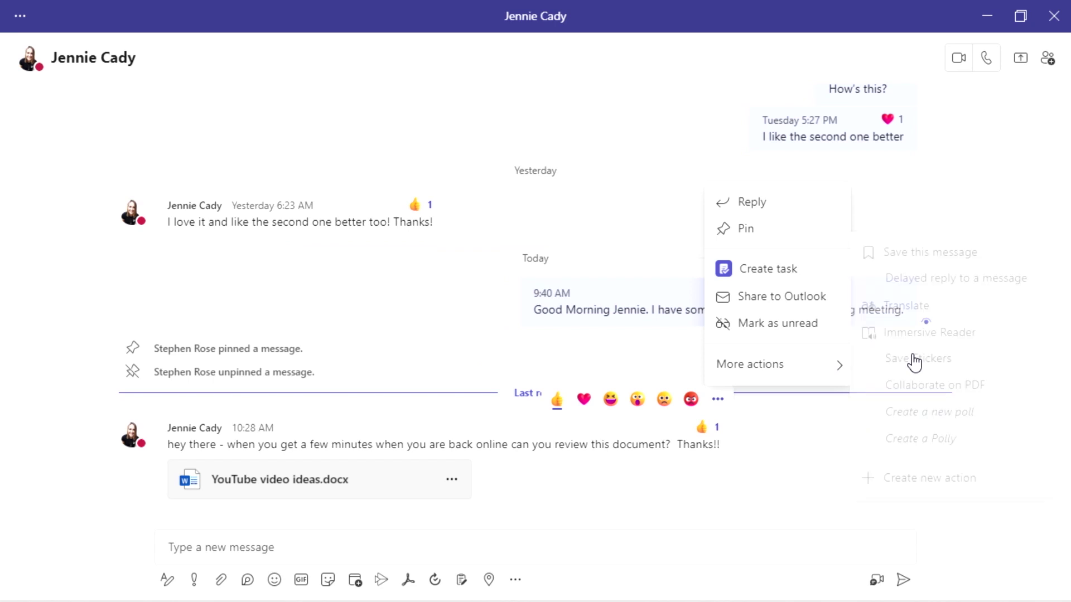
click(915, 485)
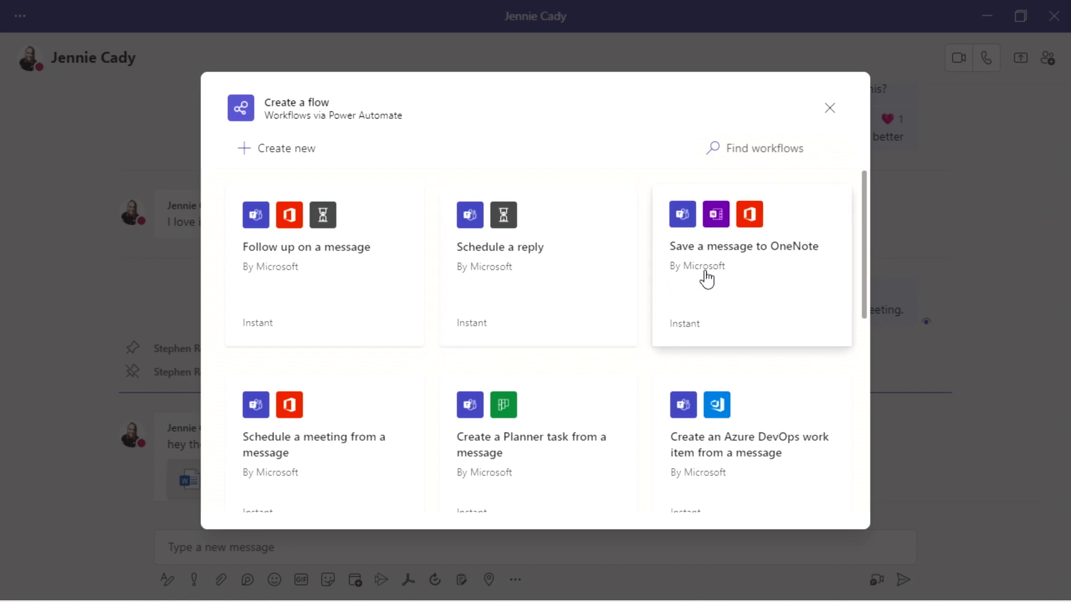
scroll(707, 279, down, 2)
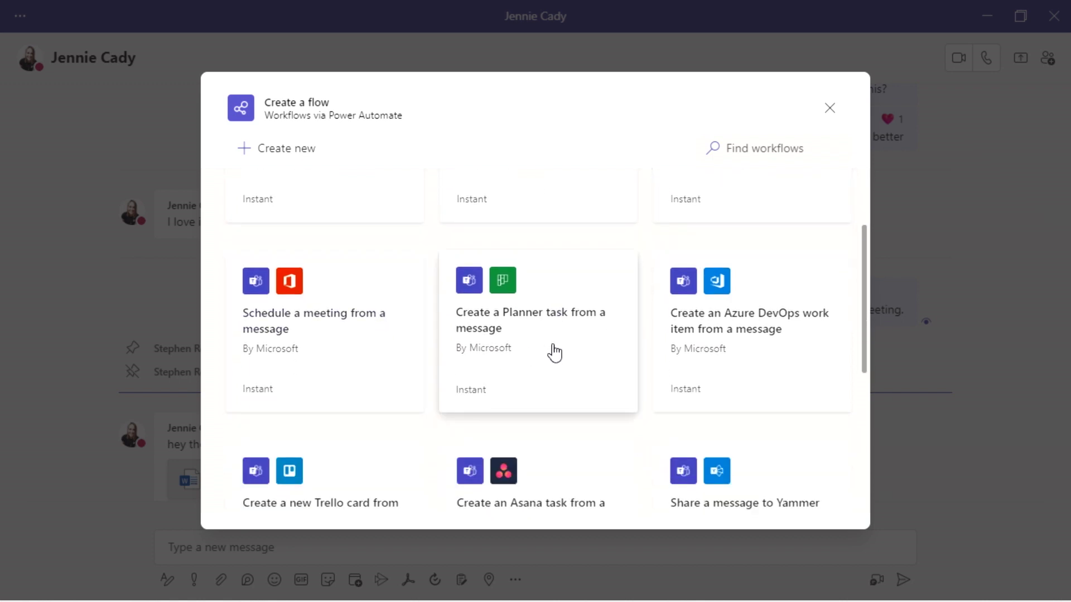
scroll(725, 357, down, 4)
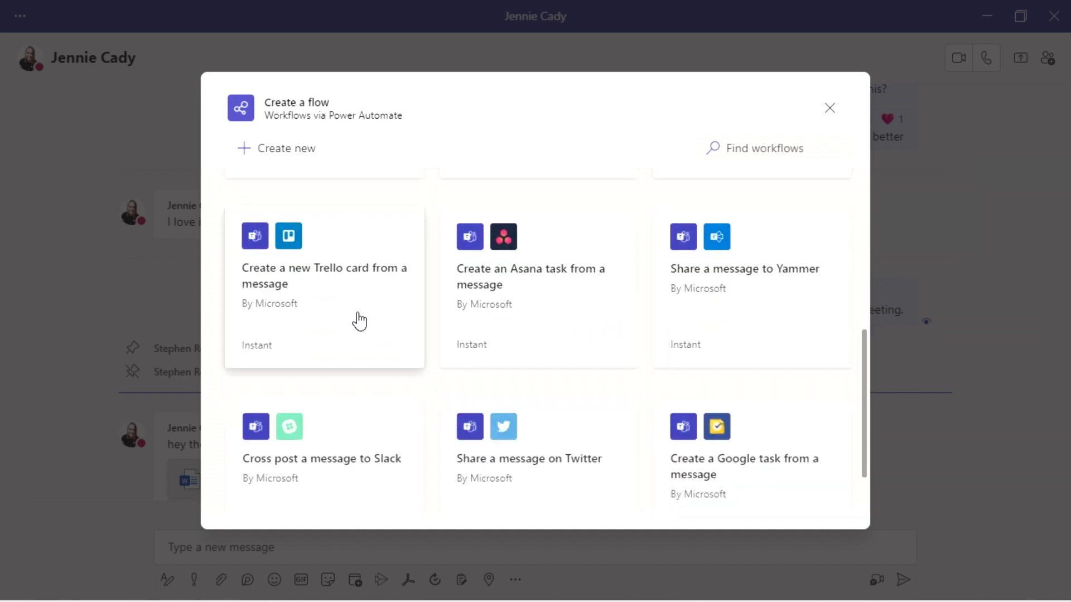
scroll(357, 320, up, 4)
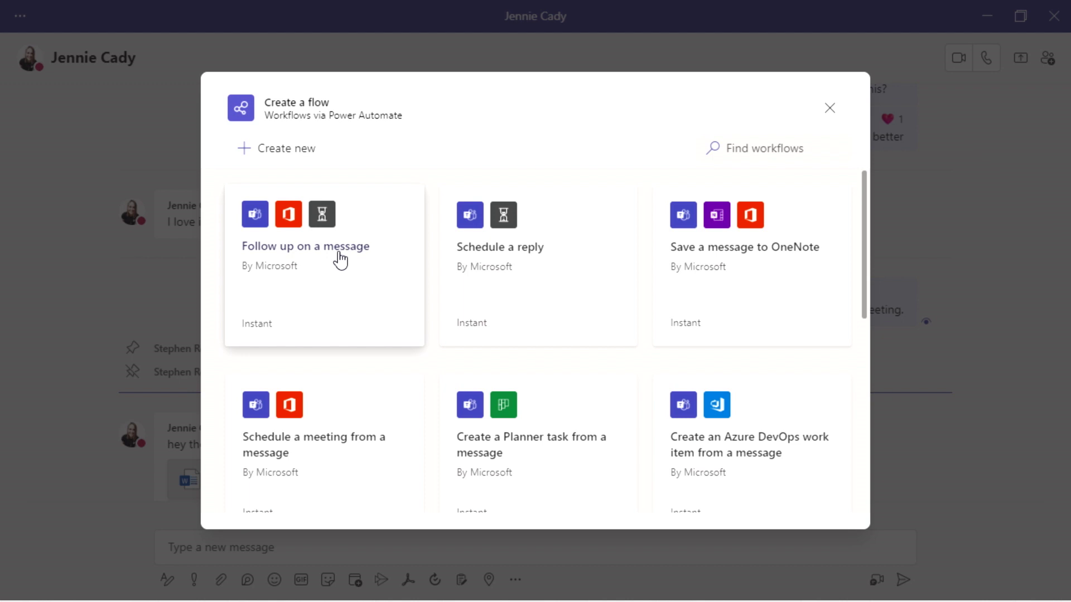
Close the workflow gallery and start a delayed reply to the review-request message
click(830, 110)
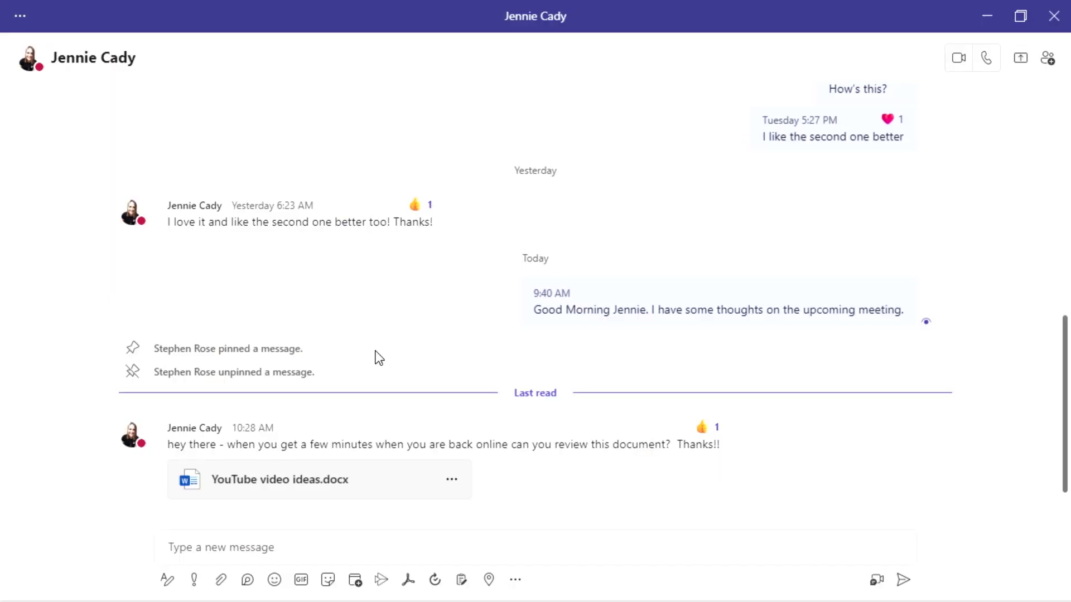
mouse_move(680, 483)
click(719, 406)
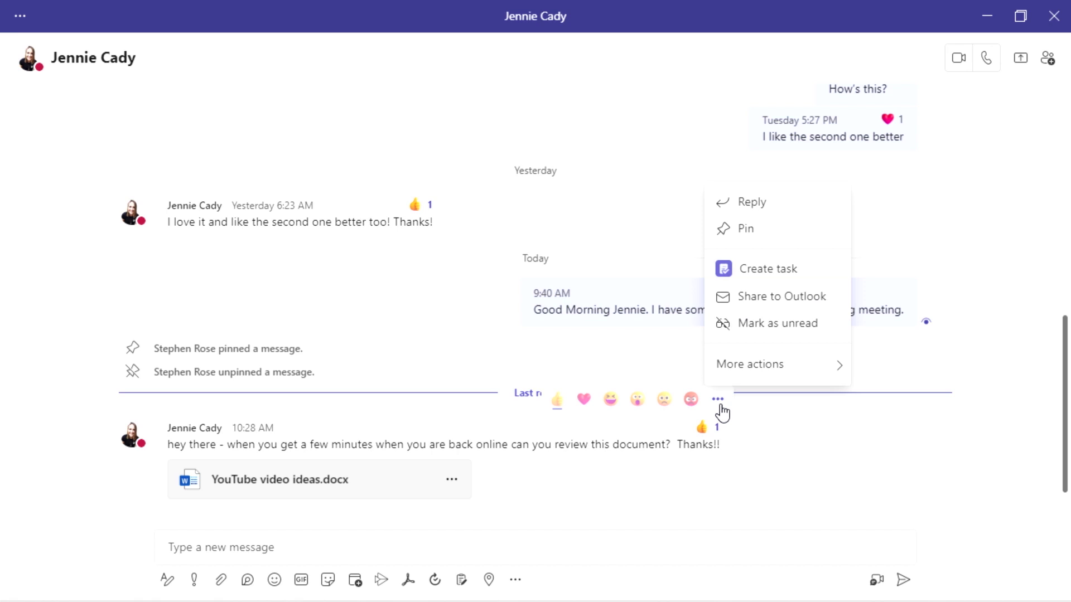
mouse_move(778, 367)
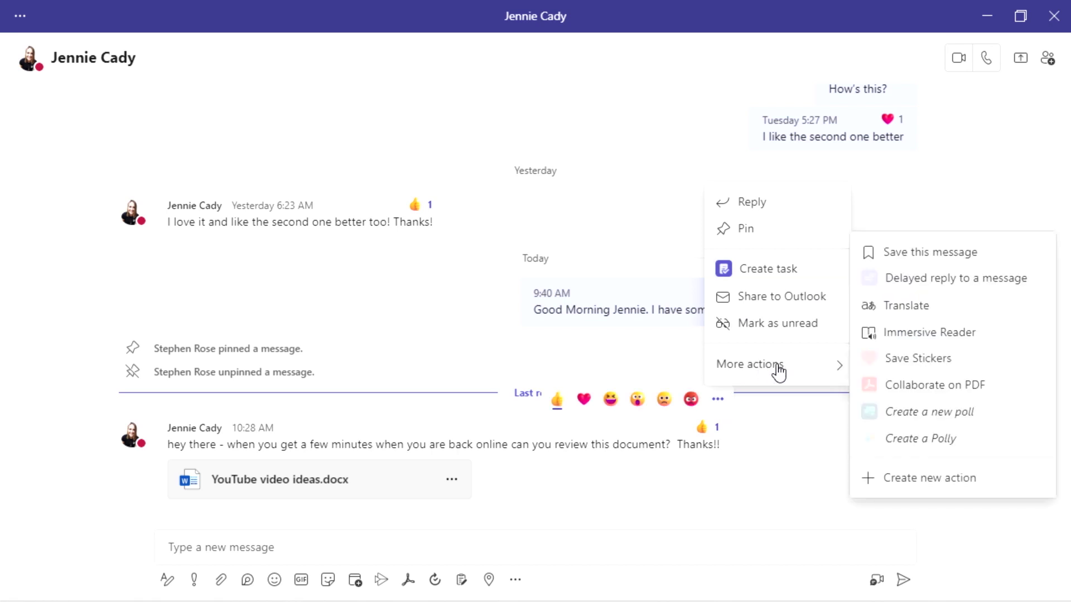
click(1003, 281)
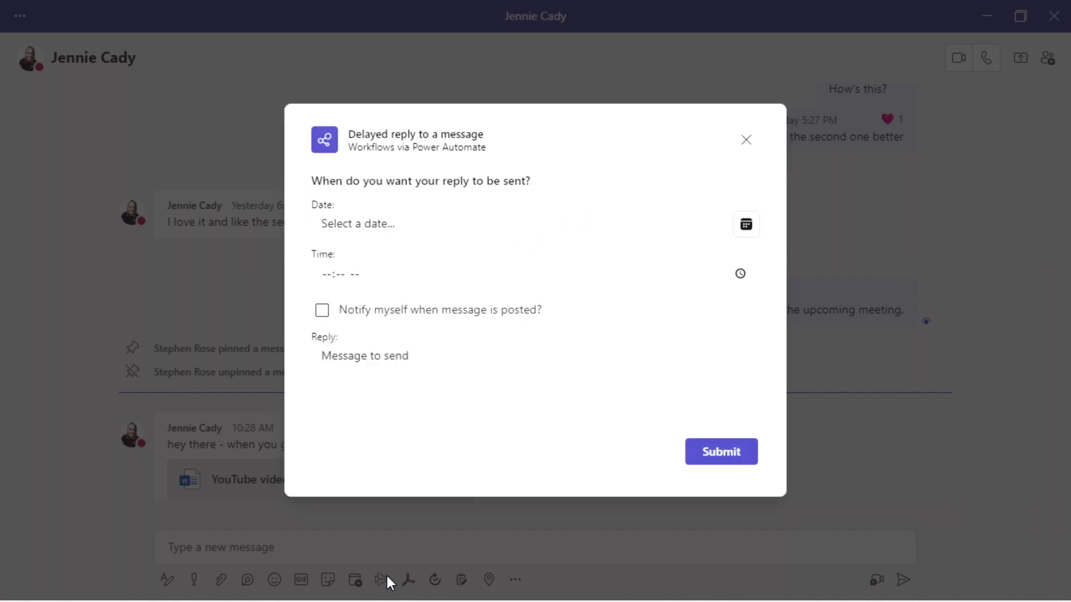
Set the delayed reply's send date to Jun 14, 2022 and time to 07:00 AM
click(754, 229)
click(366, 386)
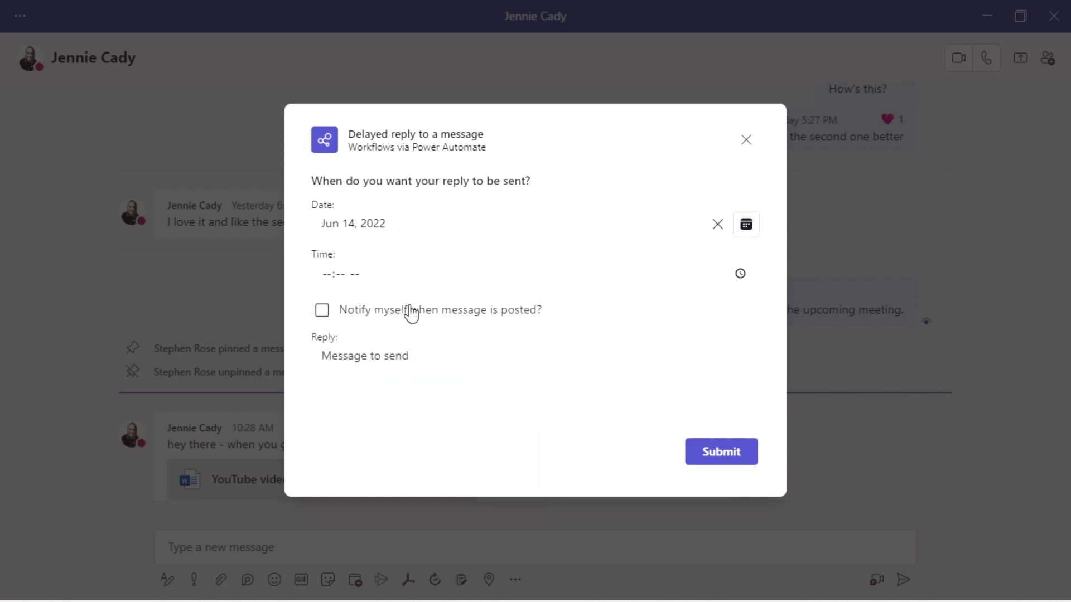
click(740, 274)
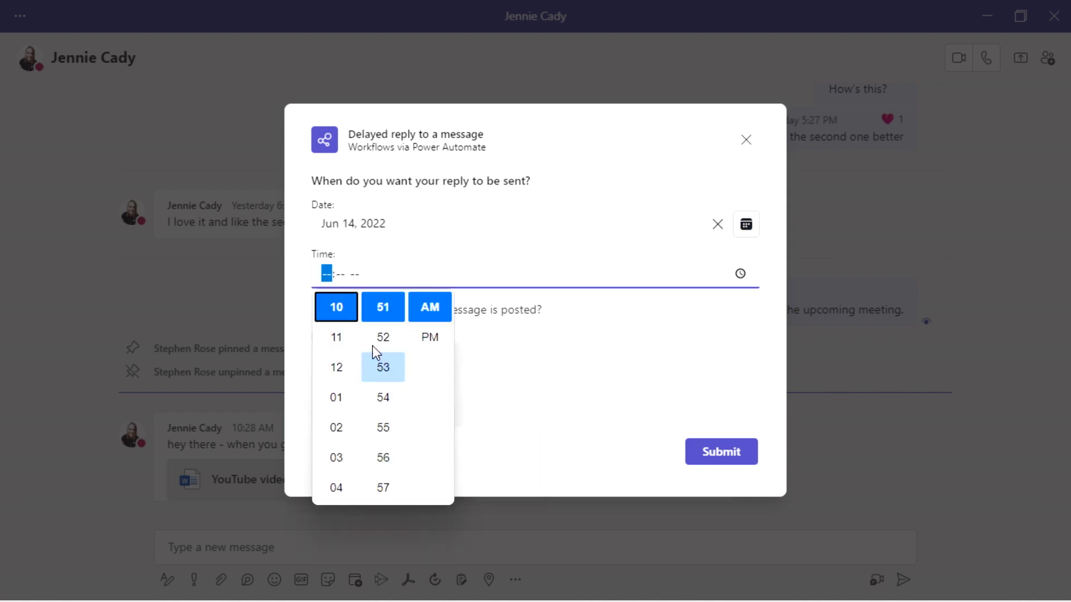
scroll(350, 459, down, 3)
click(334, 428)
scroll(396, 427, down, 3)
scroll(395, 428, down, 3)
click(383, 308)
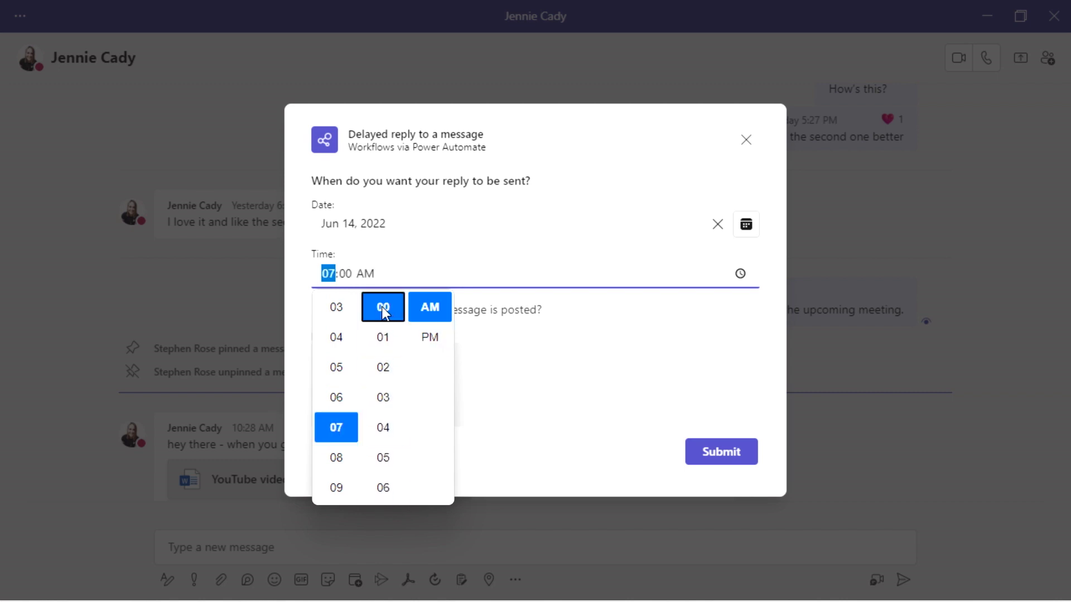
click(642, 381)
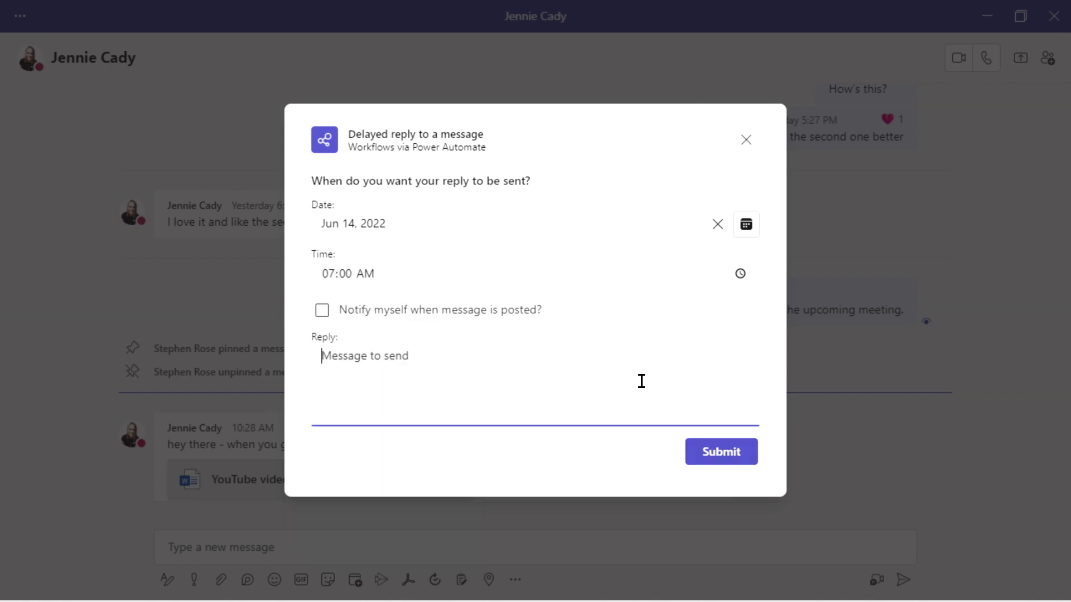
Turn on post notification, write the thank-you reply, and submit the scheduled reply
click(325, 316)
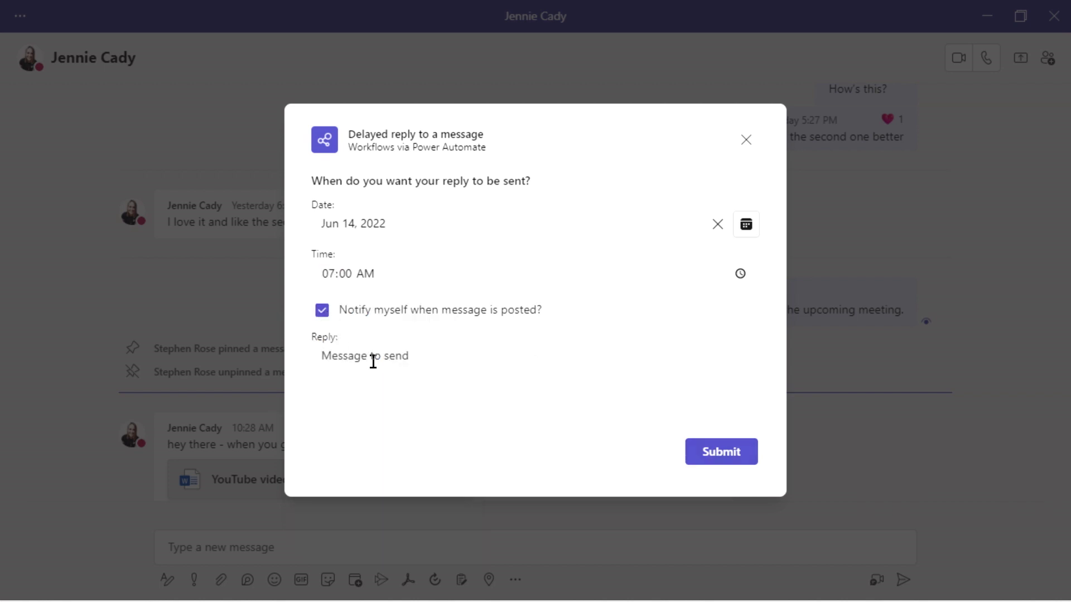
click(385, 358)
text(Th)
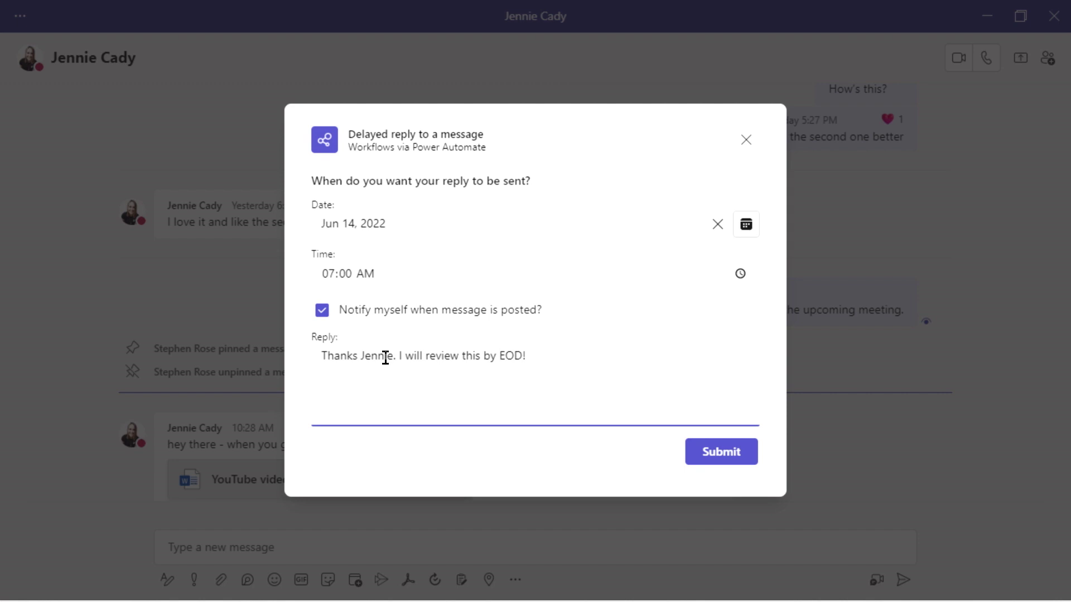
click(711, 453)
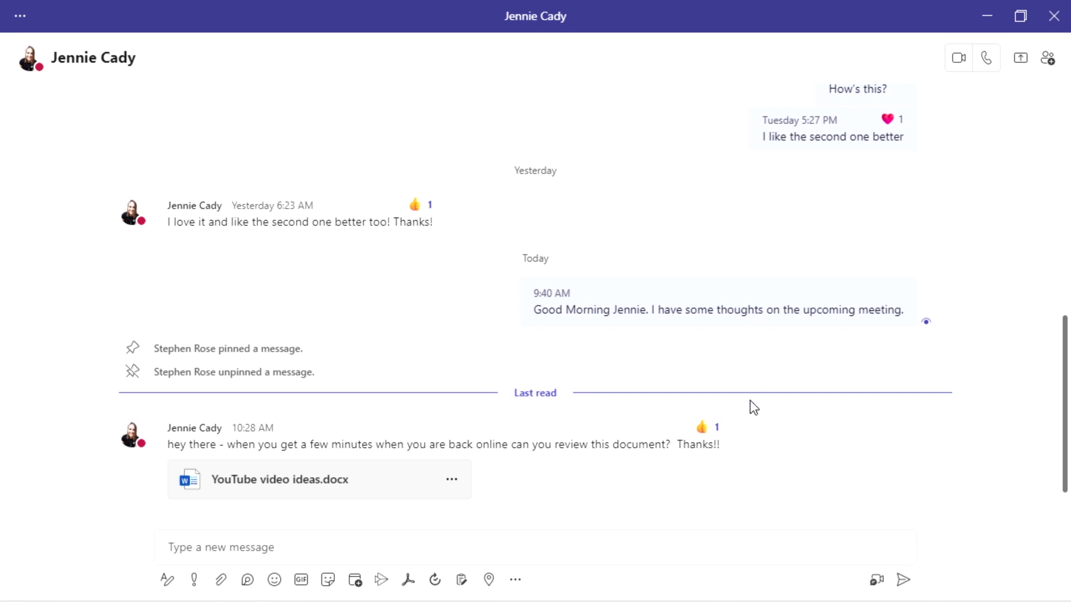
Open the Create task form from the review-request message's actions
click(719, 401)
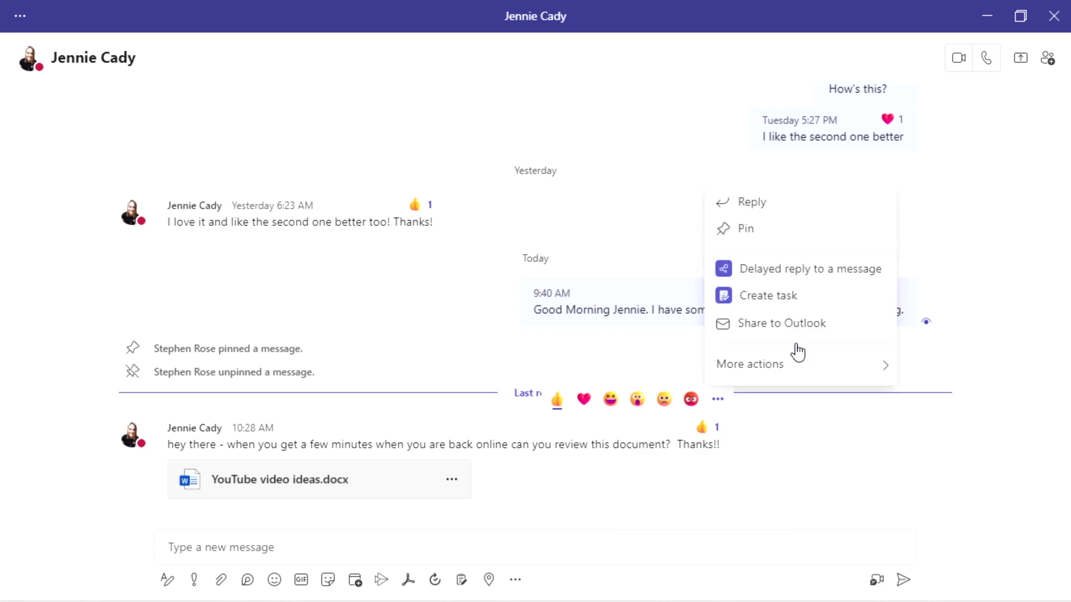
click(791, 306)
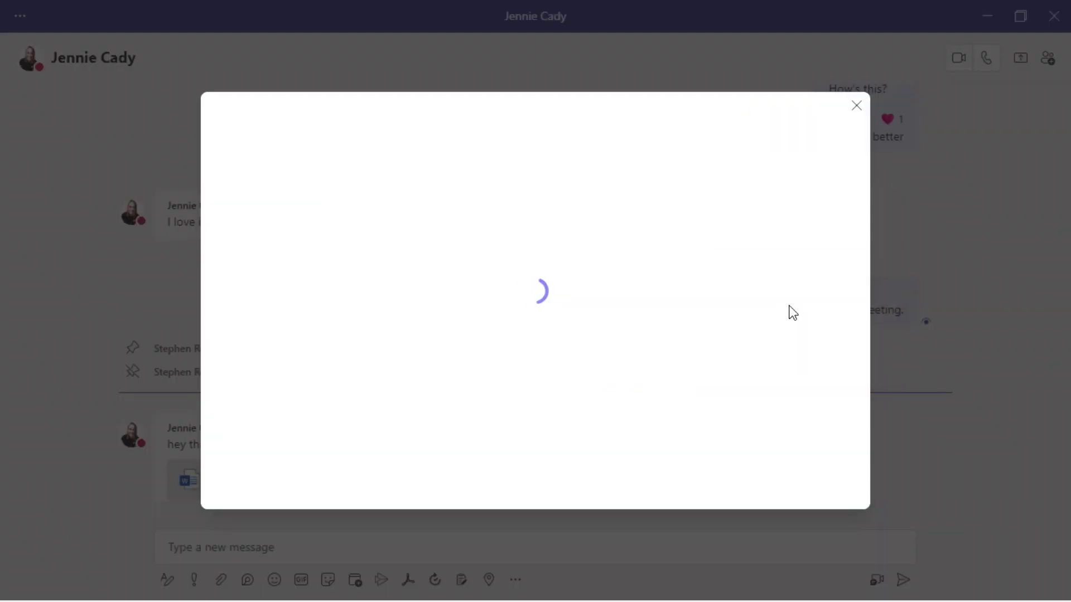